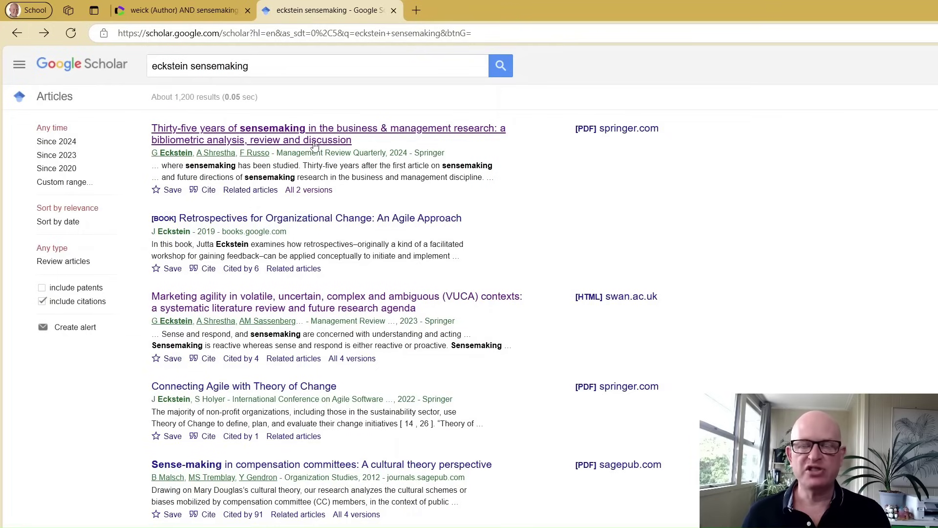
# - Export the first Google Scholar result, Eckstein's 2024 sensemaking review, as an EndNote citation
pyautogui.click(208, 190)
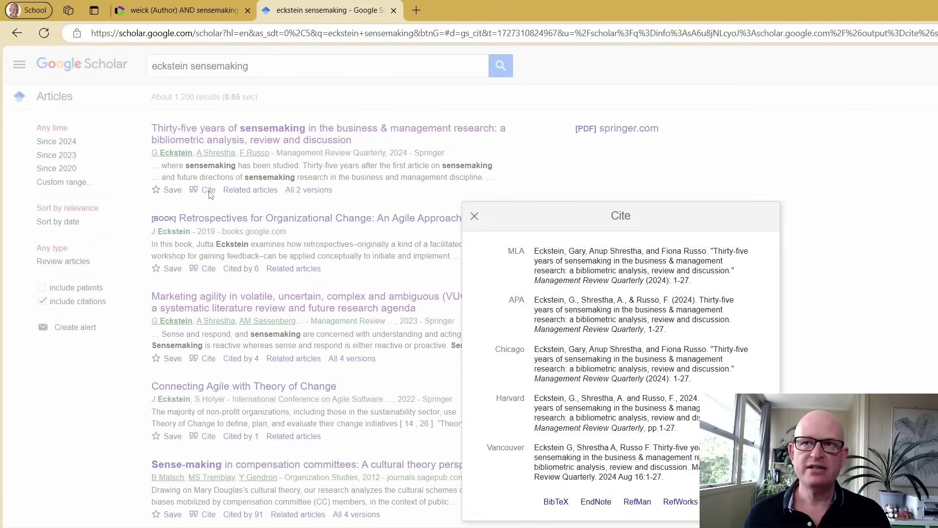
pyautogui.click(596, 503)
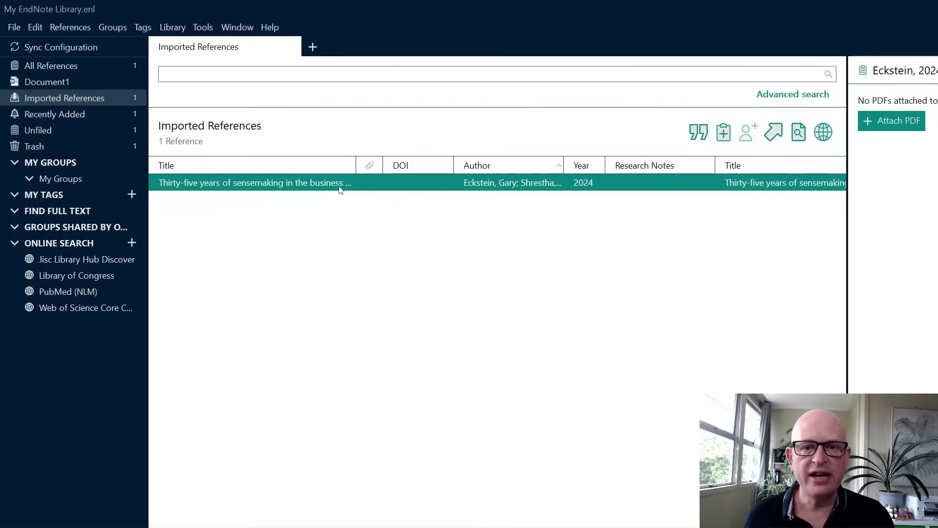
# - Try Attach PDF on the imported Eckstein reference, then open and dismiss its context menu
pyautogui.click(881, 122)
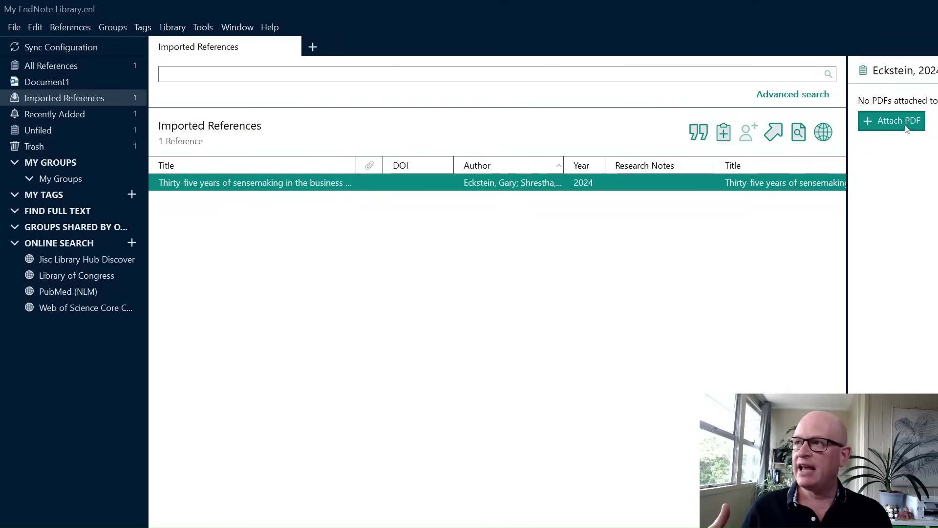
pyautogui.rightClick(394, 190)
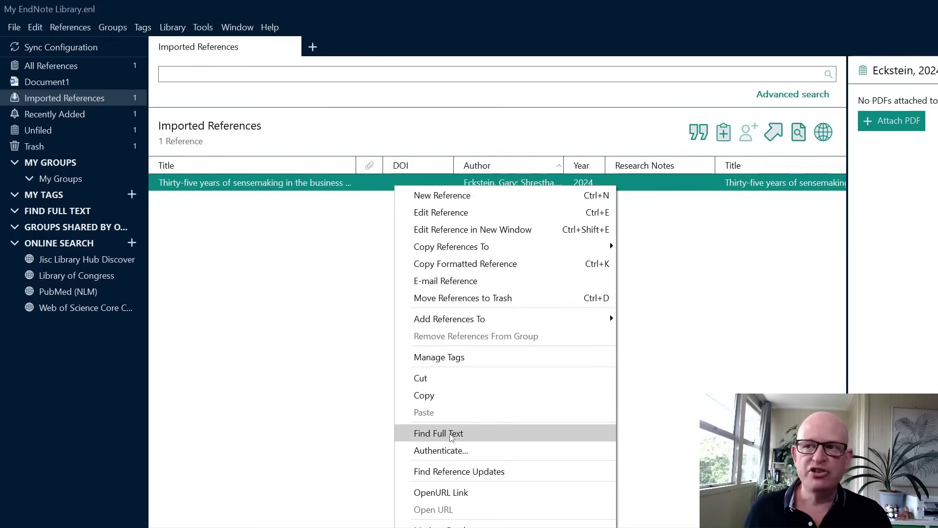
pyautogui.click(305, 371)
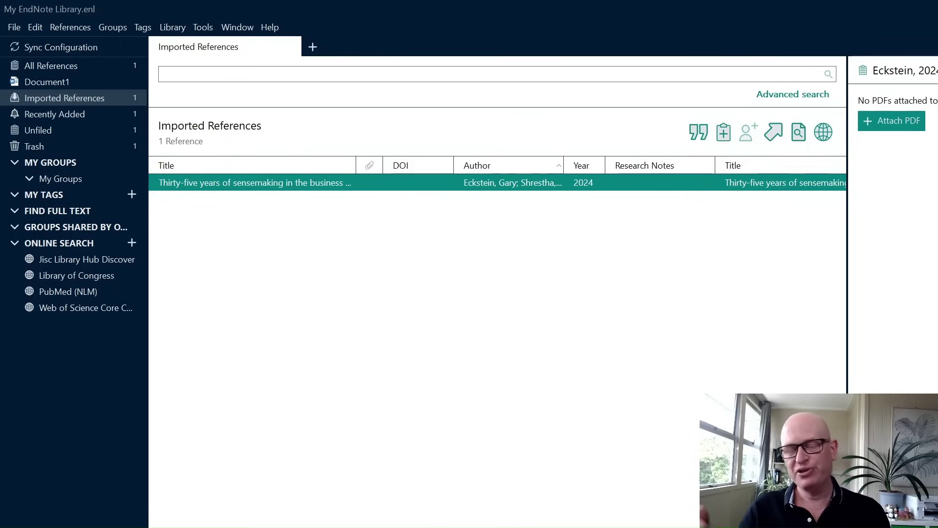
# - Mark four Weick sensemaking results in Web of Science and export them to EndNote desktop
pyautogui.hotkey('alt', 'Tab')
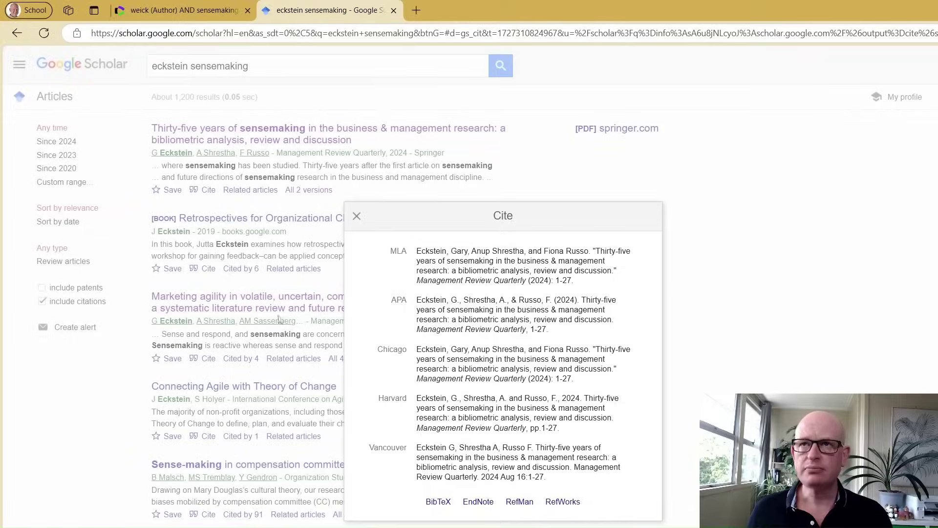
pyautogui.click(178, 12)
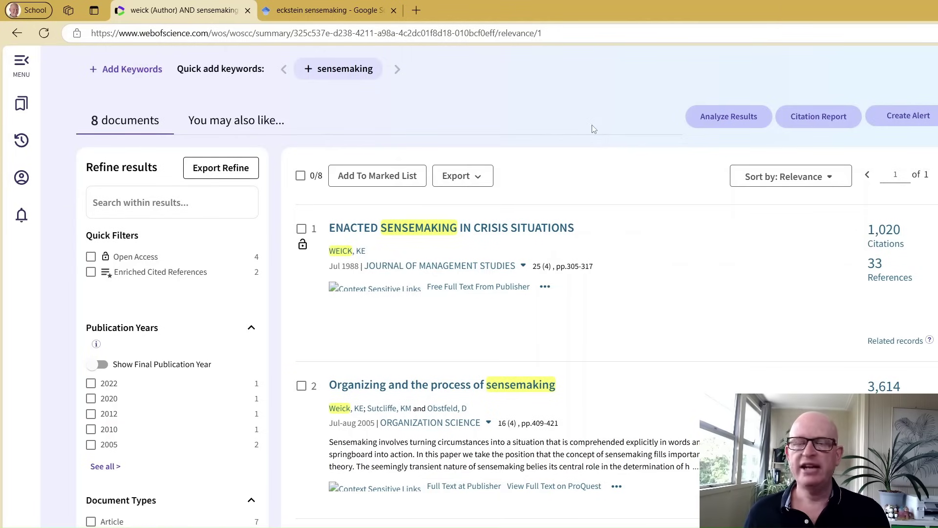
pyautogui.click(302, 228)
pyautogui.scroll(-1, 330, 440)
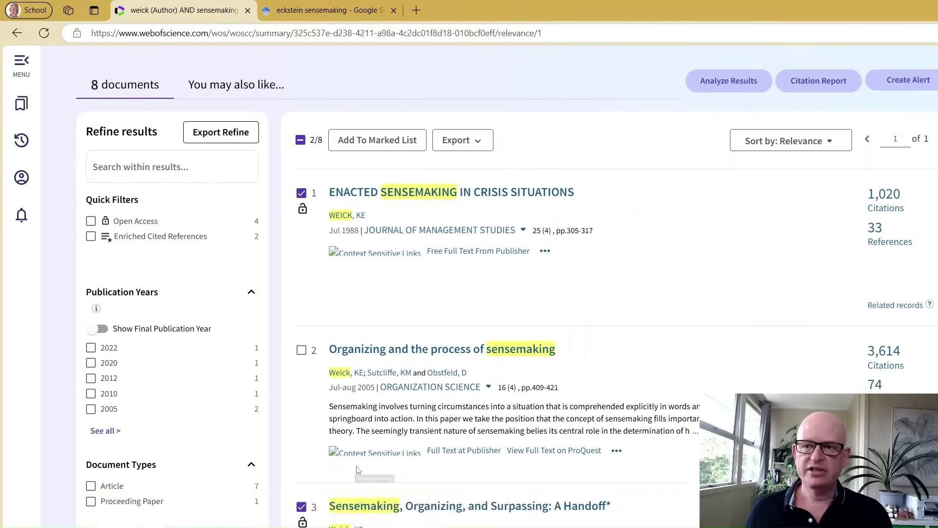
pyautogui.scroll(-4, 330, 440)
pyautogui.click(302, 412)
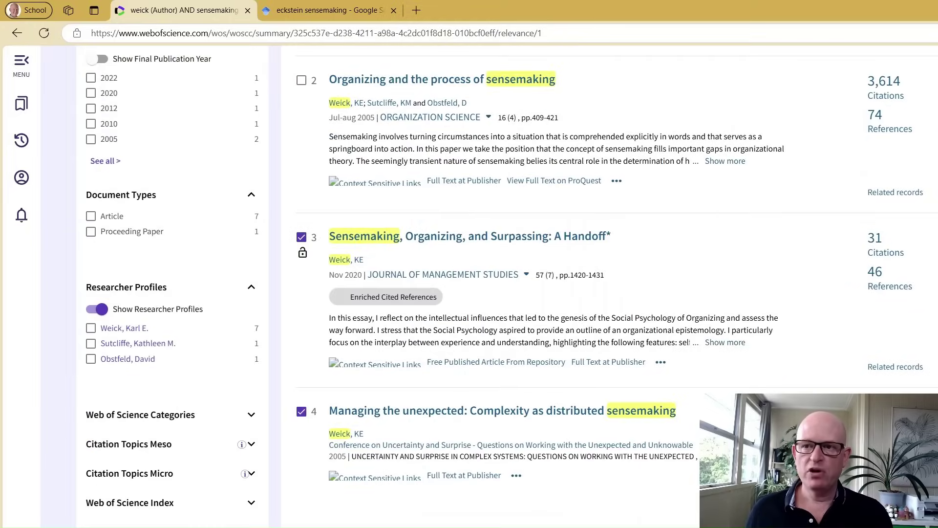
pyautogui.scroll(4, 428, 392)
pyautogui.scroll(1, 403, 330)
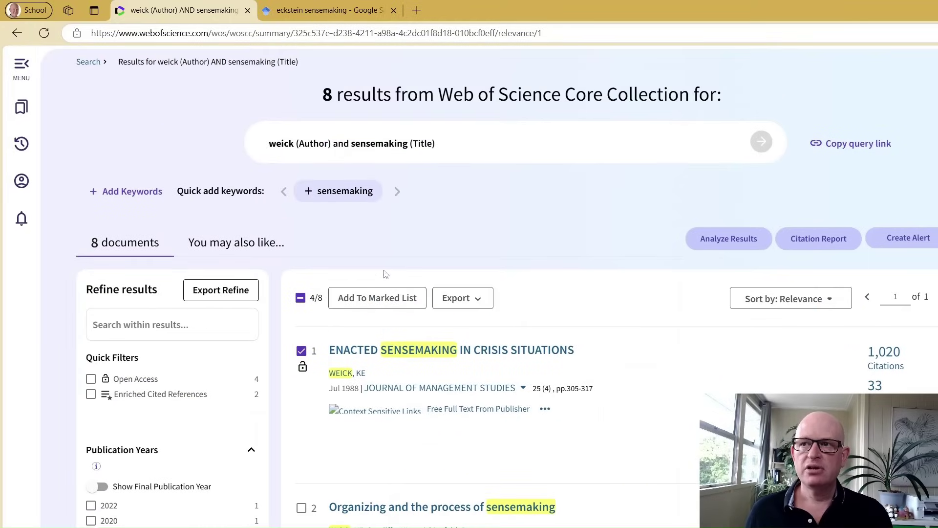
pyautogui.click(462, 298)
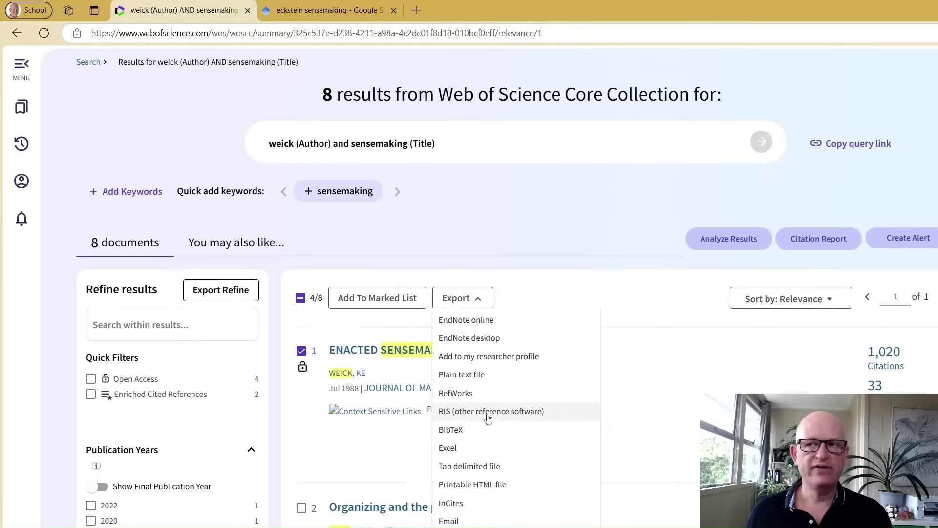
pyautogui.click(493, 337)
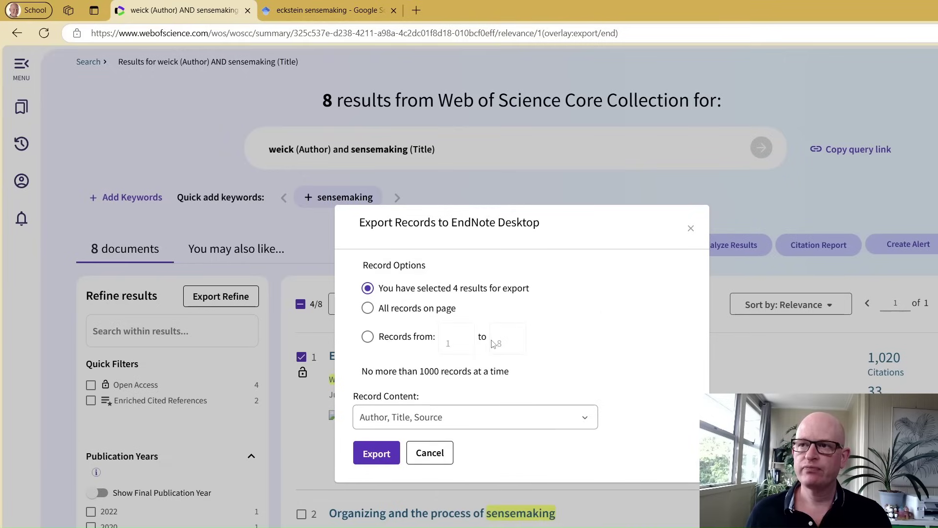
pyautogui.click(375, 453)
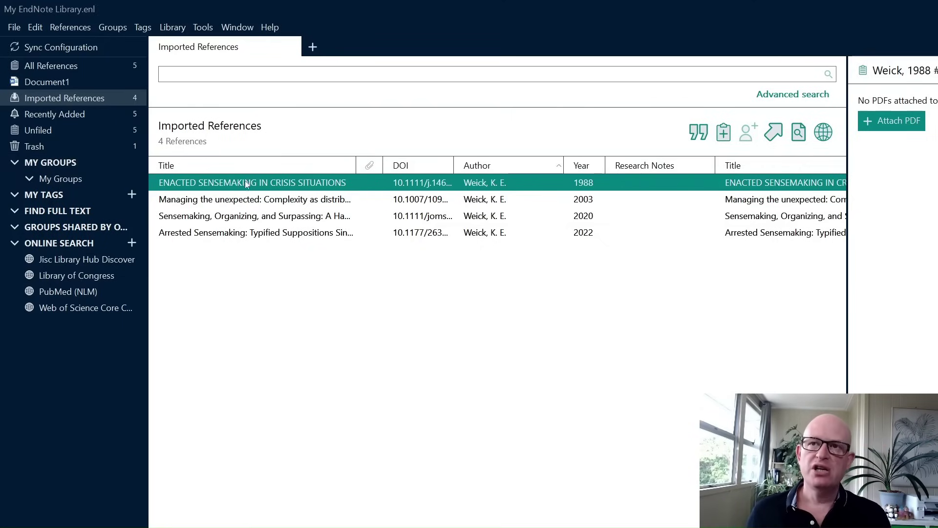
# - Show all five library references under All References
pyautogui.click(80, 65)
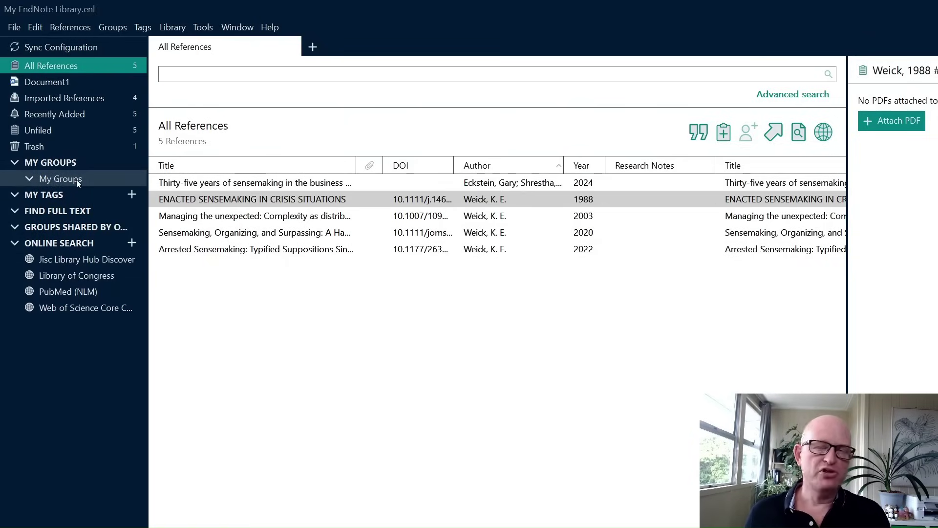
# - Create a group set named Assignment1 under My Groups
pyautogui.click(76, 163)
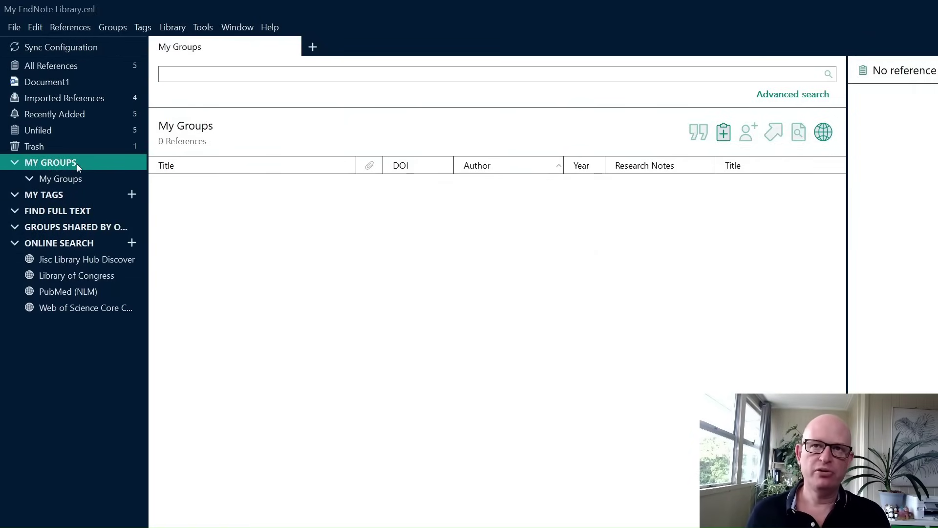
pyautogui.rightClick(77, 163)
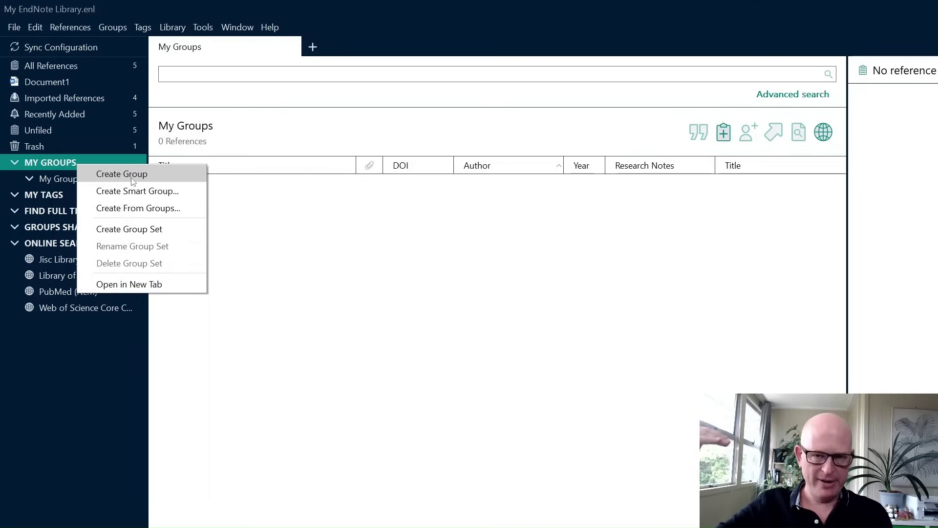
pyautogui.click(129, 229)
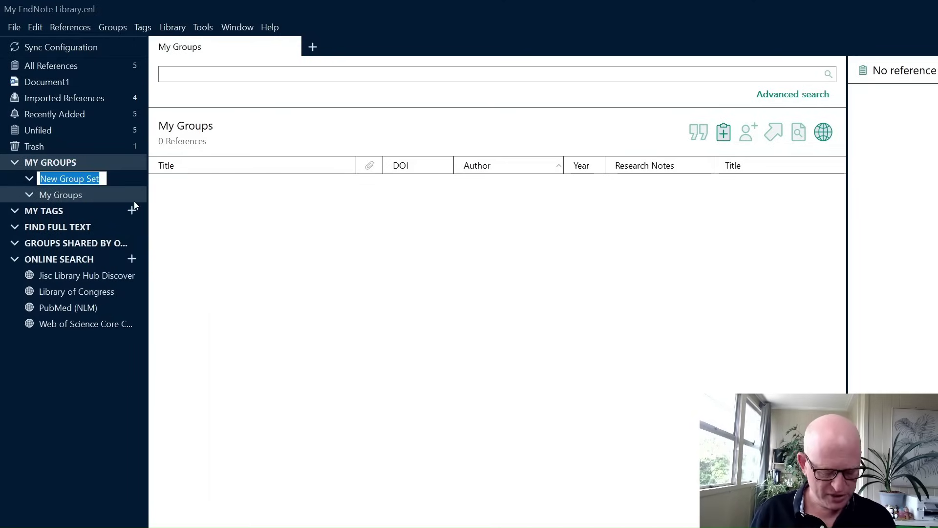
pyautogui.write('Assignment')
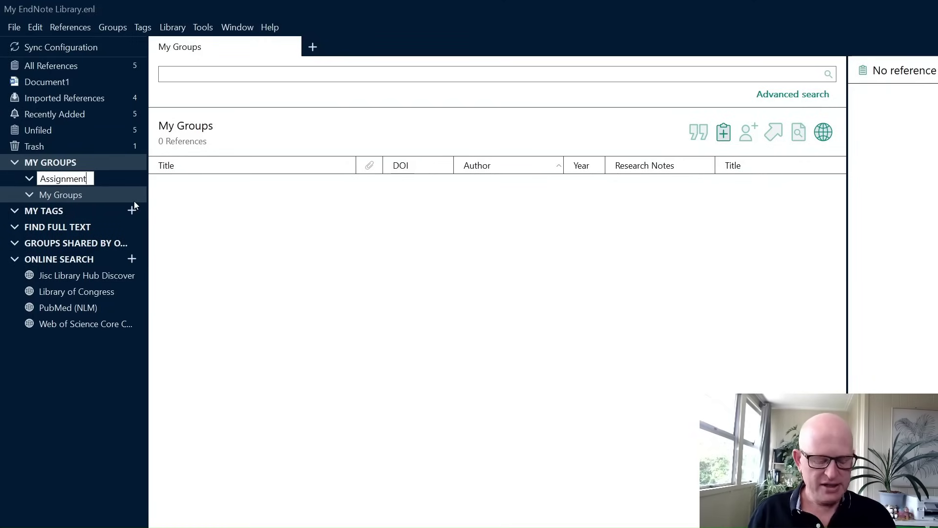
pyautogui.write('1')
pyautogui.press('Return')
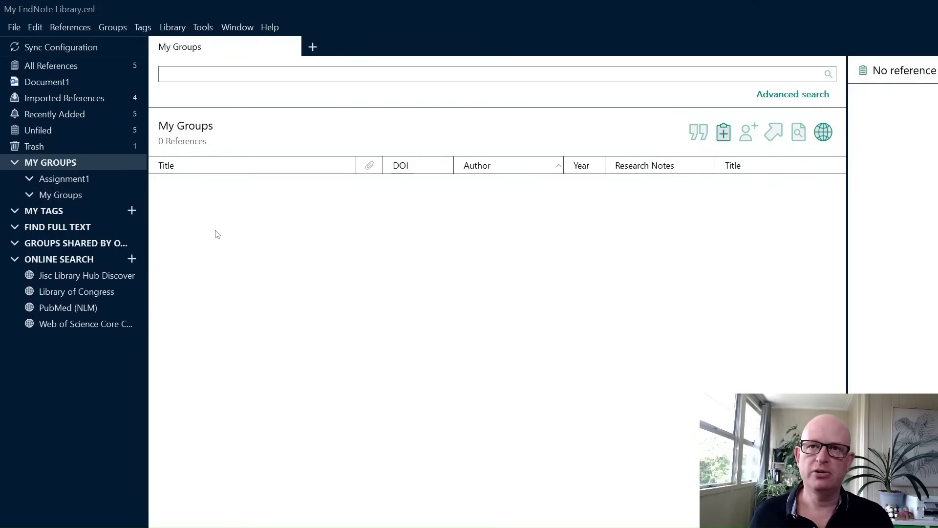
# - Add Marketing and Sensemaking groups inside Assignment1, then show all references
pyautogui.click(93, 182)
pyautogui.rightClick(94, 181)
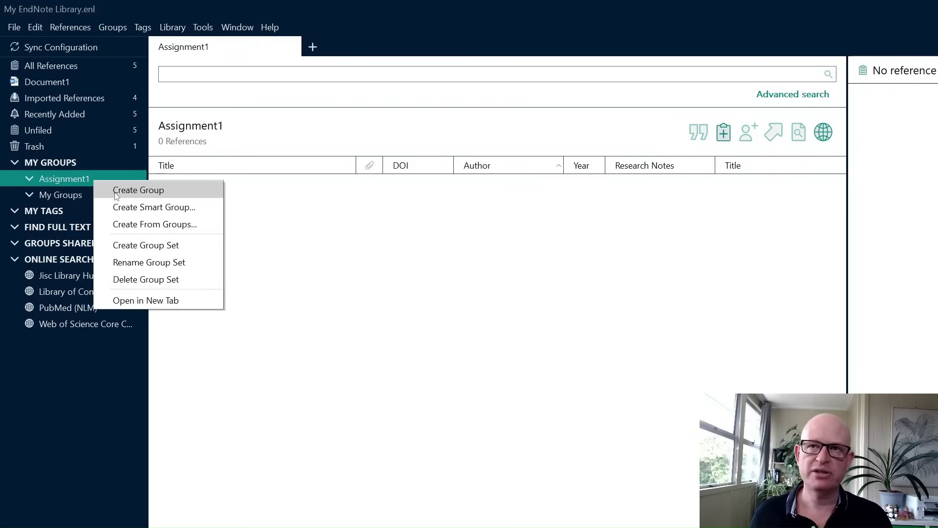
pyautogui.click(111, 189)
pyautogui.write('Mar')
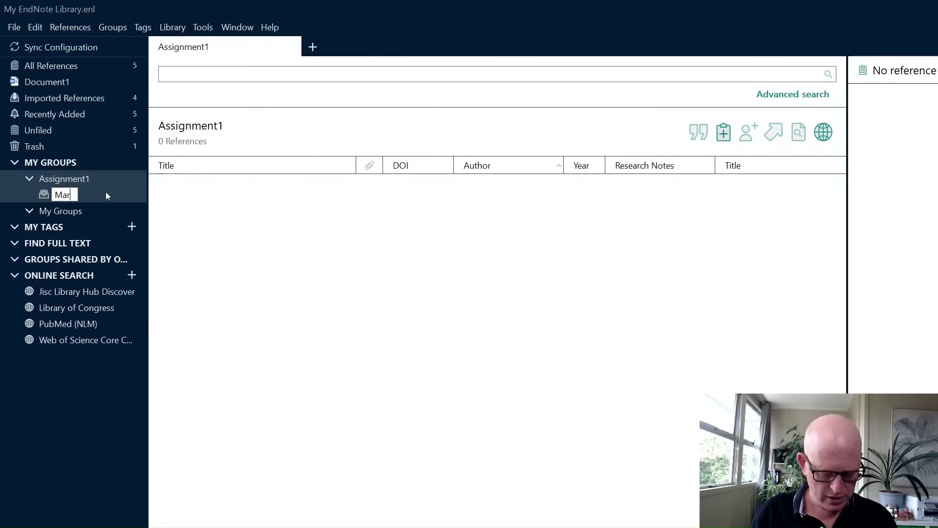
pyautogui.write('keting')
pyautogui.press('Return')
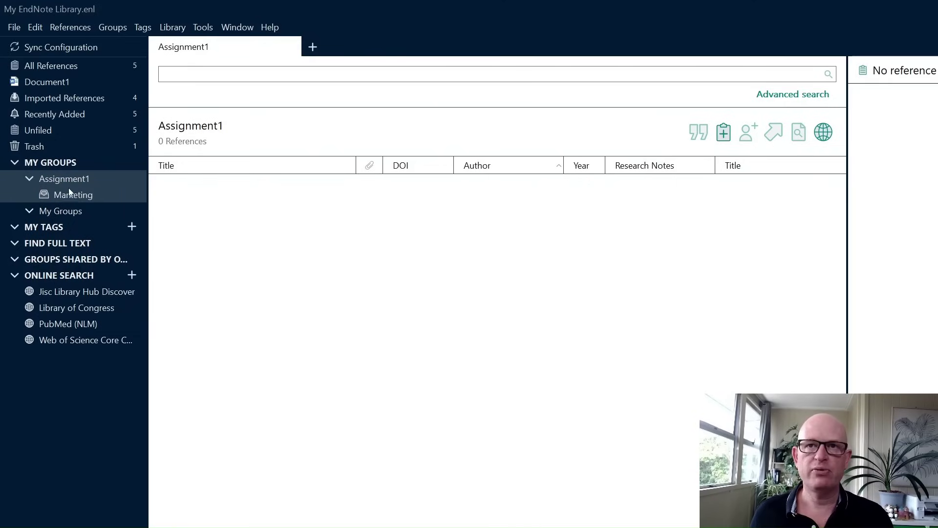
pyautogui.click(82, 179)
pyautogui.rightClick(84, 180)
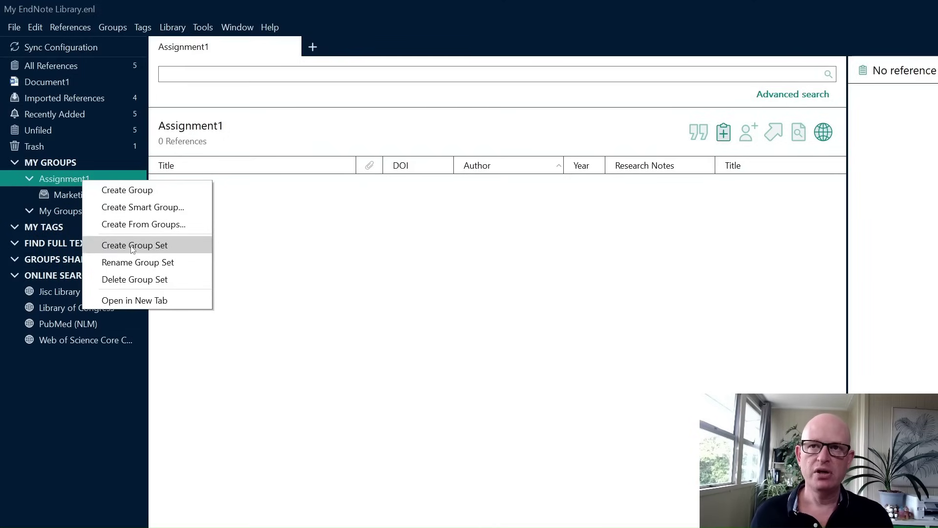
pyautogui.click(128, 191)
pyautogui.write('S')
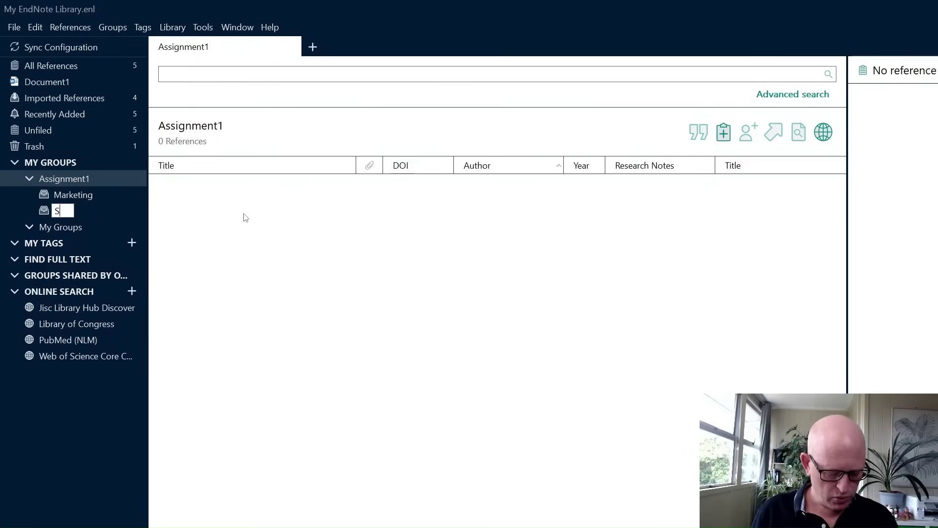
pyautogui.write('ensemaking')
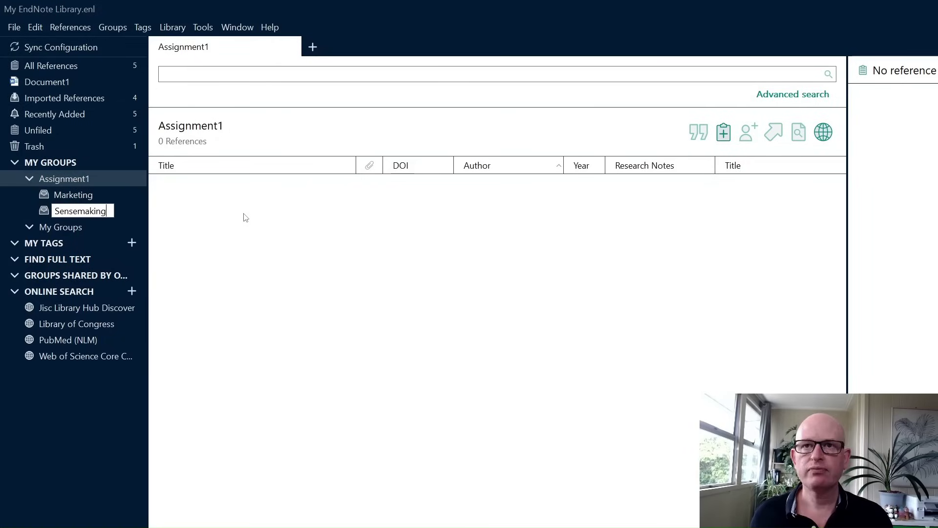
pyautogui.press('Return')
pyautogui.click(82, 66)
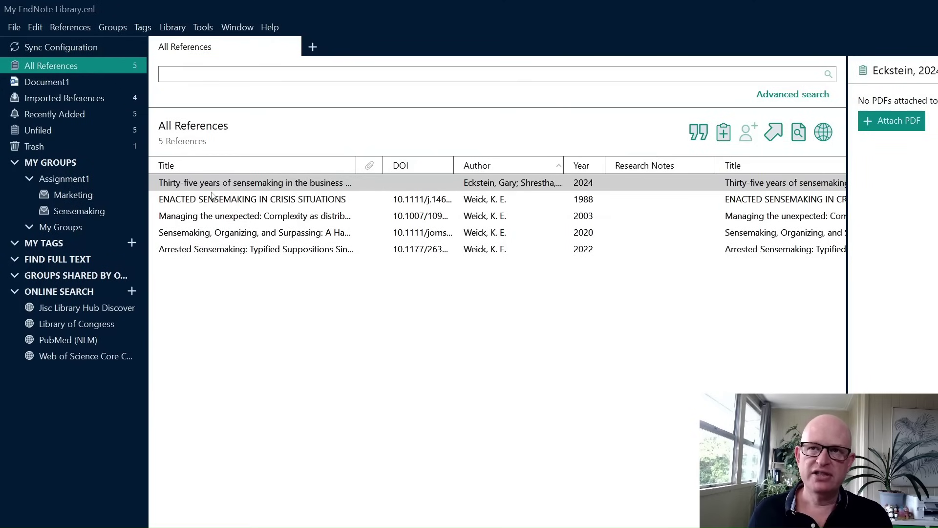
# - Drag the Eckstein 2024 and four Weick references into Sensemaking, then view that group
pyautogui.click(211, 192)
pyautogui.moveTo(211, 182); pyautogui.dragTo(100, 215)
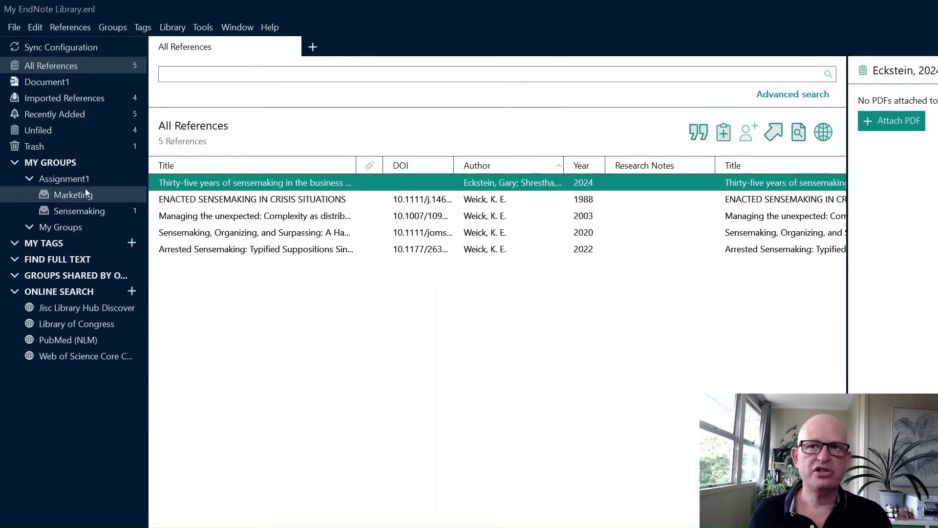
pyautogui.click(265, 206)
pyautogui.hotkey('shift', 'Down')
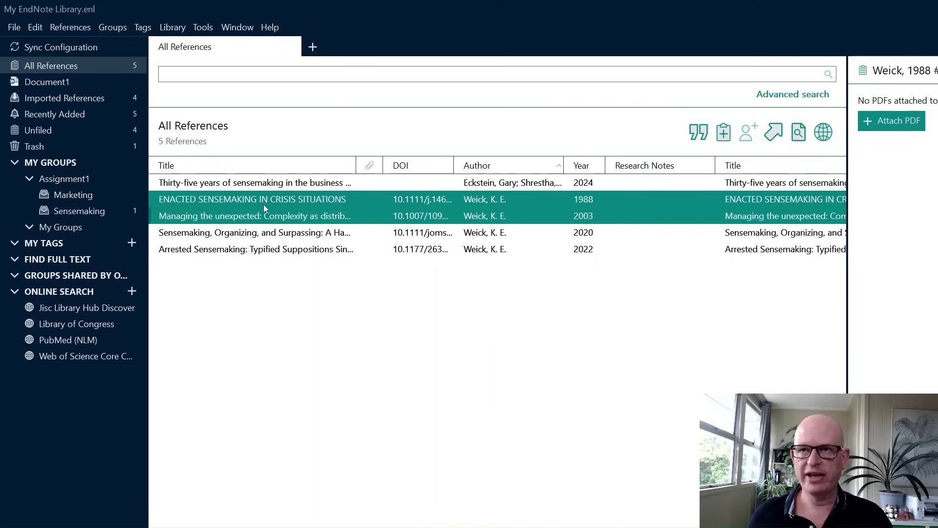
pyautogui.hotkey('shift', 'Down')
pyautogui.hotkey('shift', 'Down')
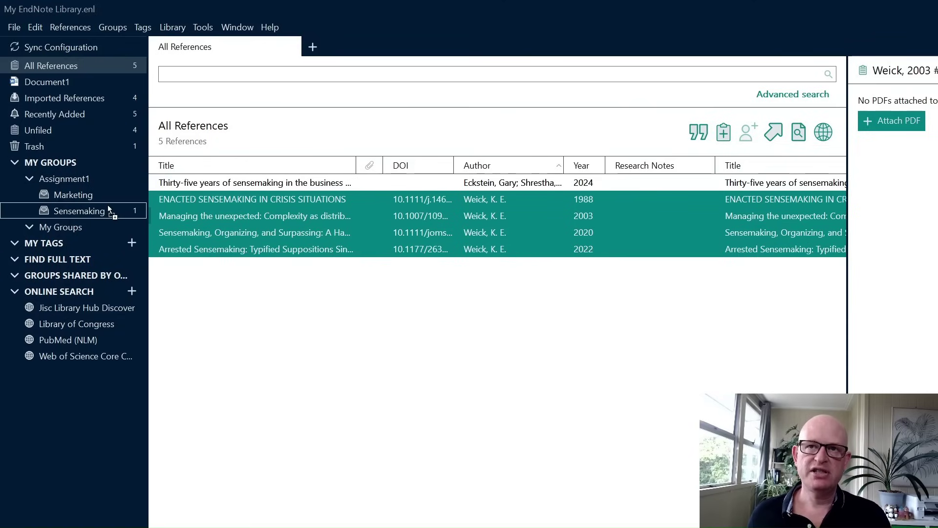
pyautogui.moveTo(273, 220); pyautogui.dragTo(108, 209)
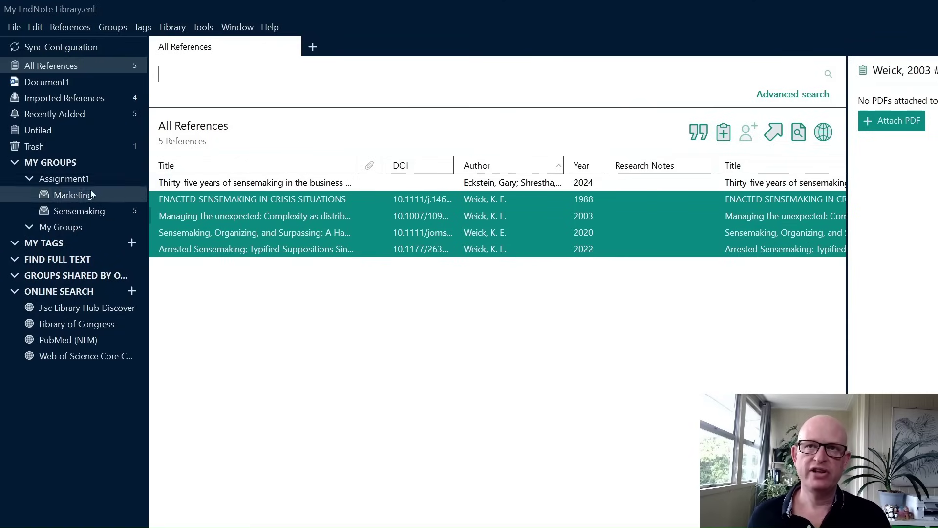
pyautogui.click(79, 215)
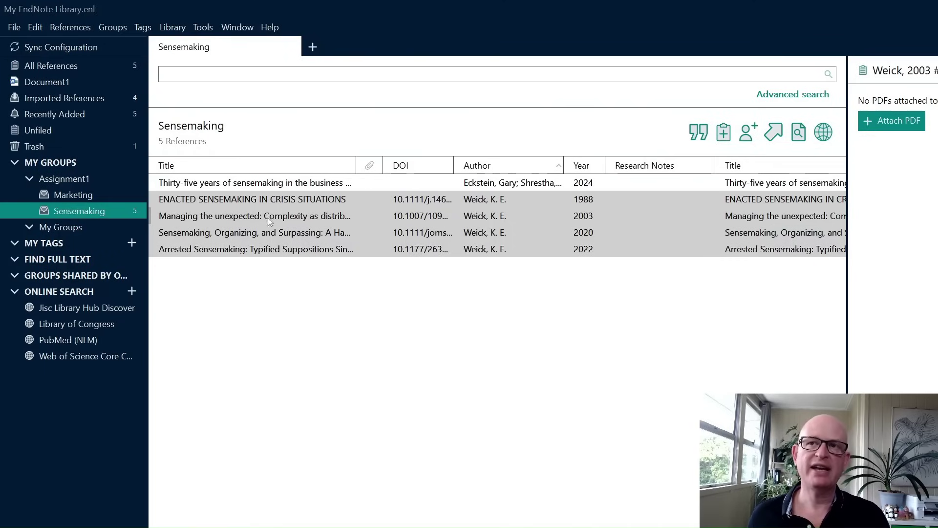
# - View the empty Marketing group under Assignment1
pyautogui.click(75, 196)
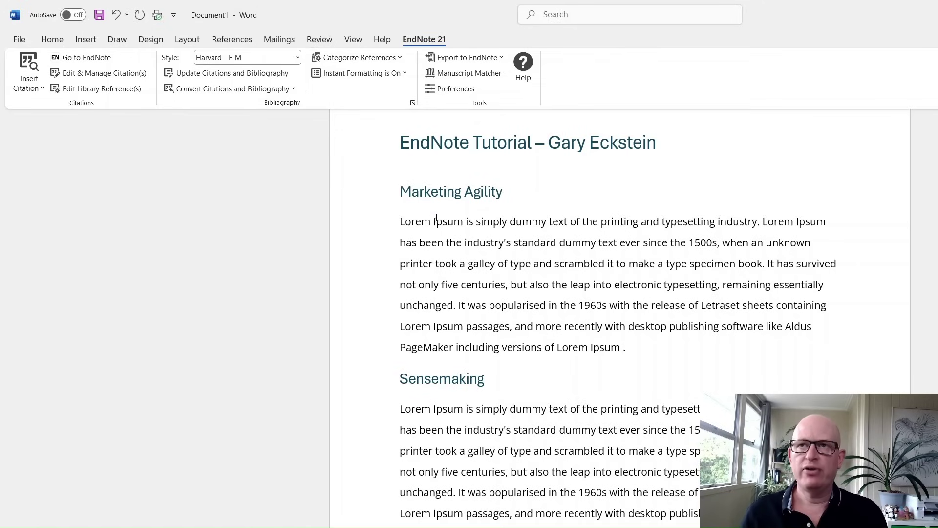
pyautogui.click(270, 61)
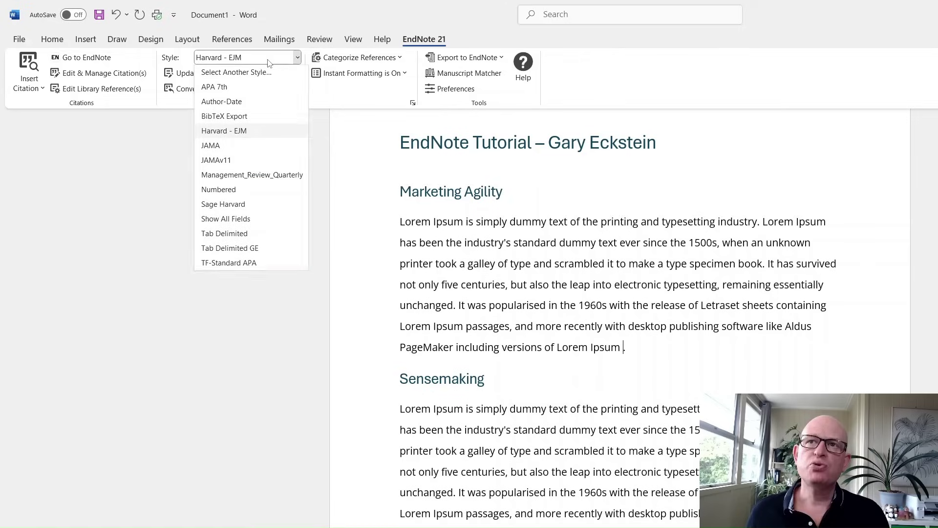
pyautogui.click(242, 133)
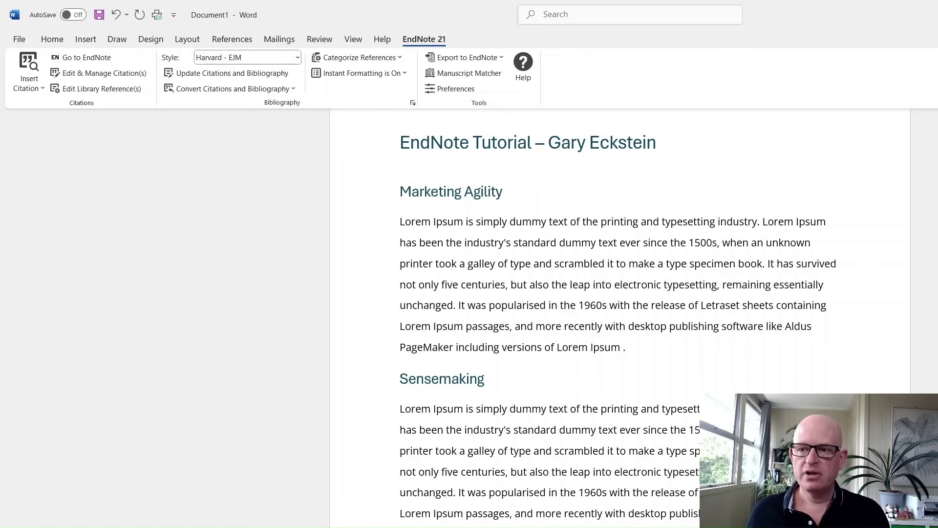
pyautogui.hotkey('alt', 'Tab')
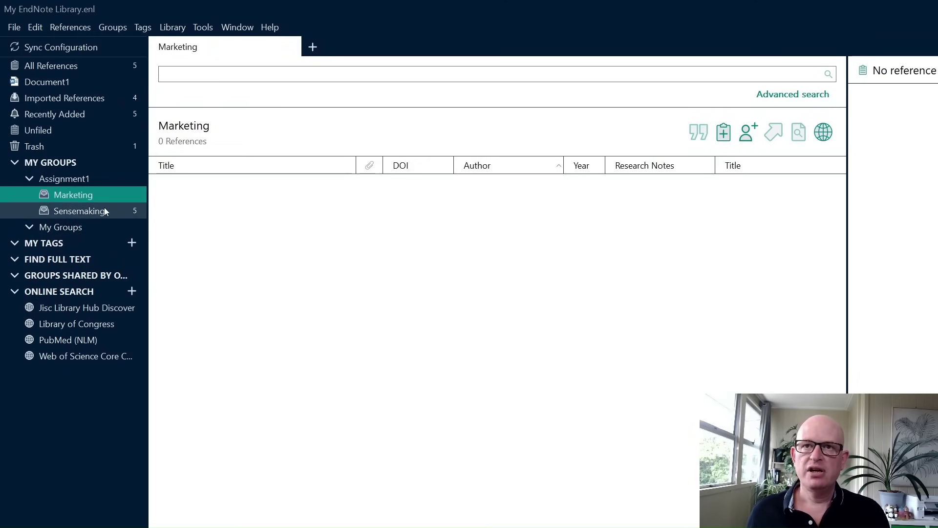
# - Cite Eckstein et al., 2024 after Marketing Agility and paste the same citation after 'scrambled'
pyautogui.click(105, 207)
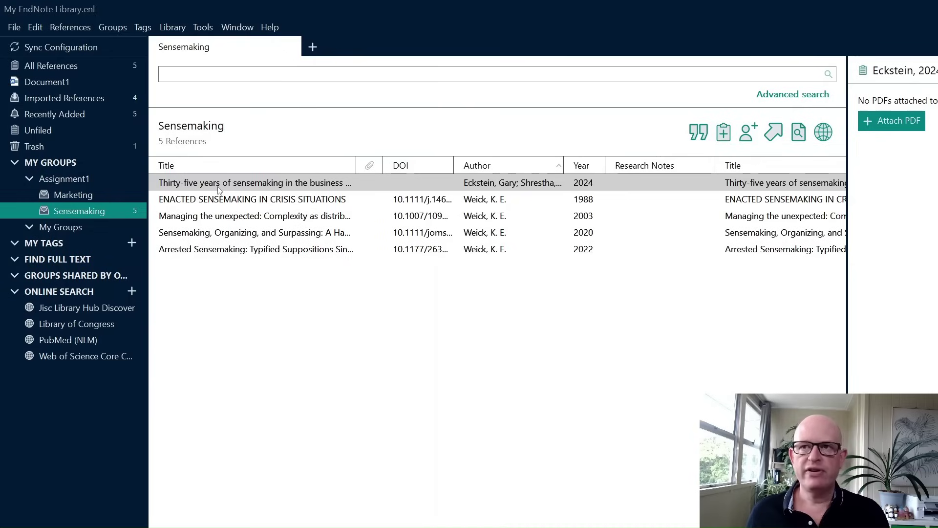
pyautogui.click(698, 131)
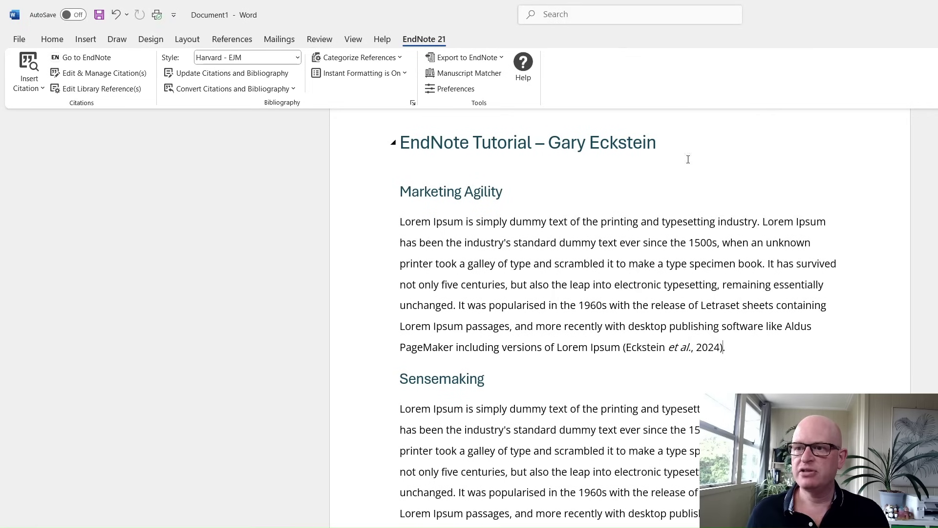
pyautogui.scroll(-1, 688, 160)
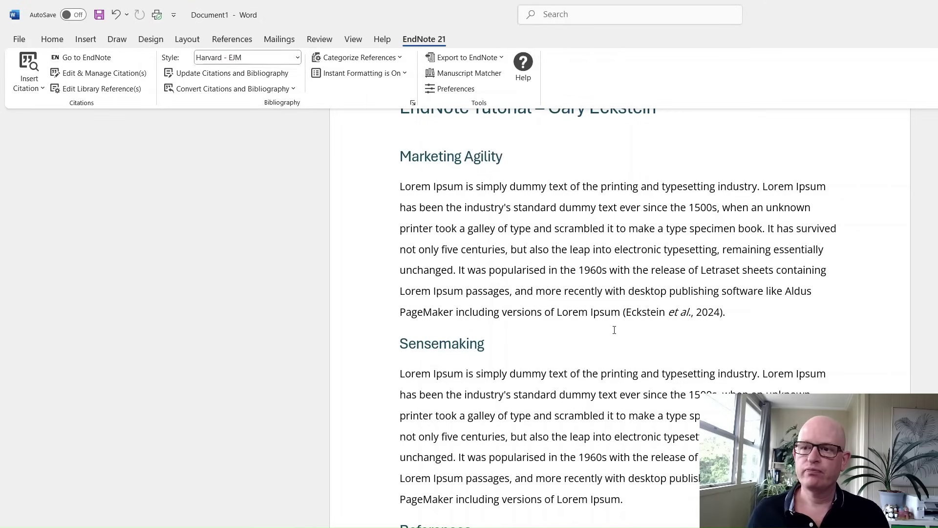
pyautogui.moveTo(624, 307); pyautogui.dragTo(724, 316)
pyautogui.hotkey('ctrl', 'c')
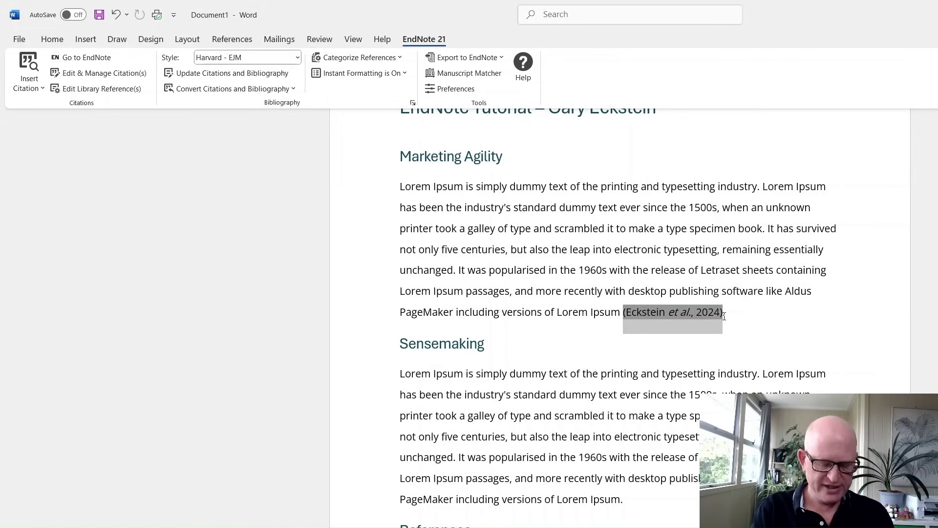
pyautogui.click(607, 415)
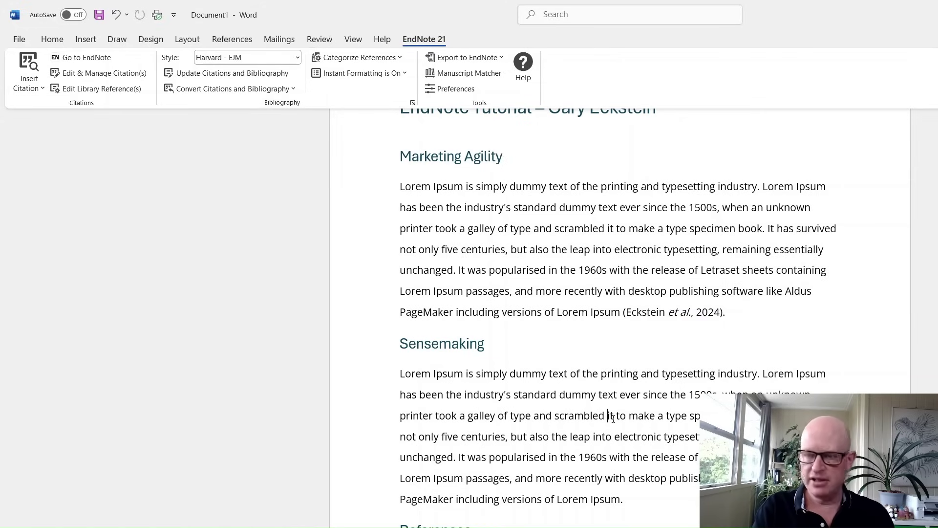
pyautogui.hotkey('ctrl', 'v')
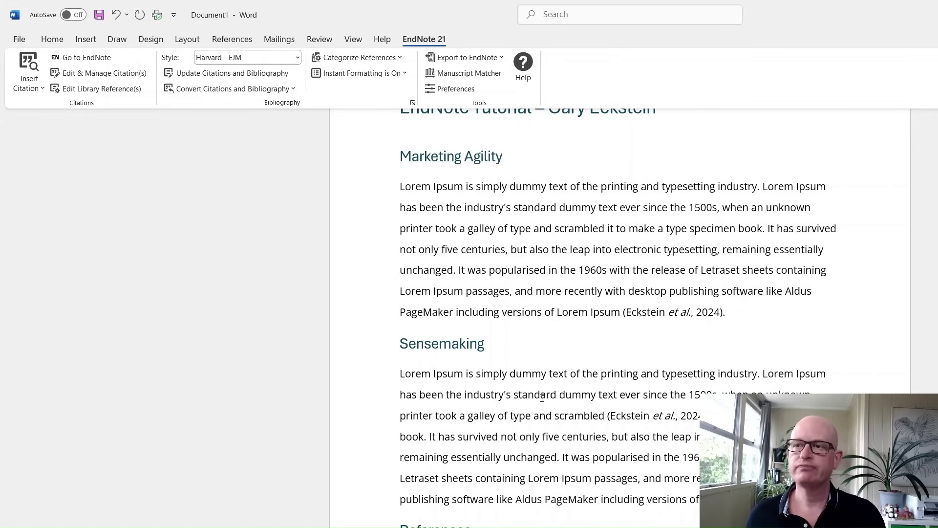
pyautogui.click(403, 374)
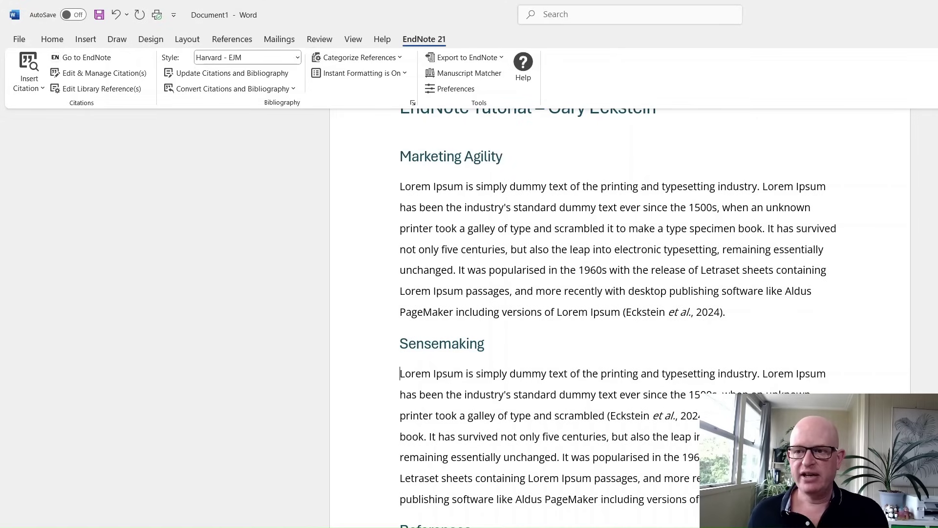
# - Insert the Weick 2003 citation at the Sensemaking paragraph start, displayed as Weick (2003)
pyautogui.hotkey('alt', 'Tab')
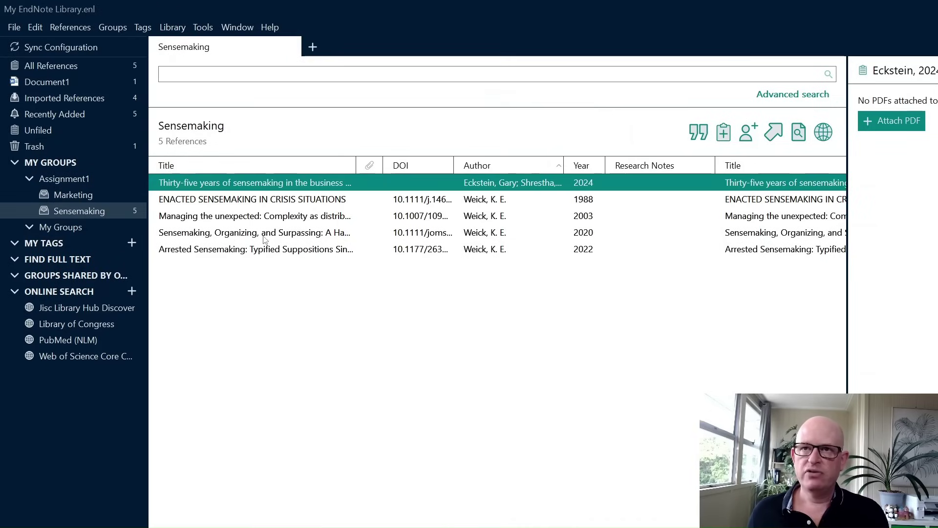
pyautogui.click(260, 217)
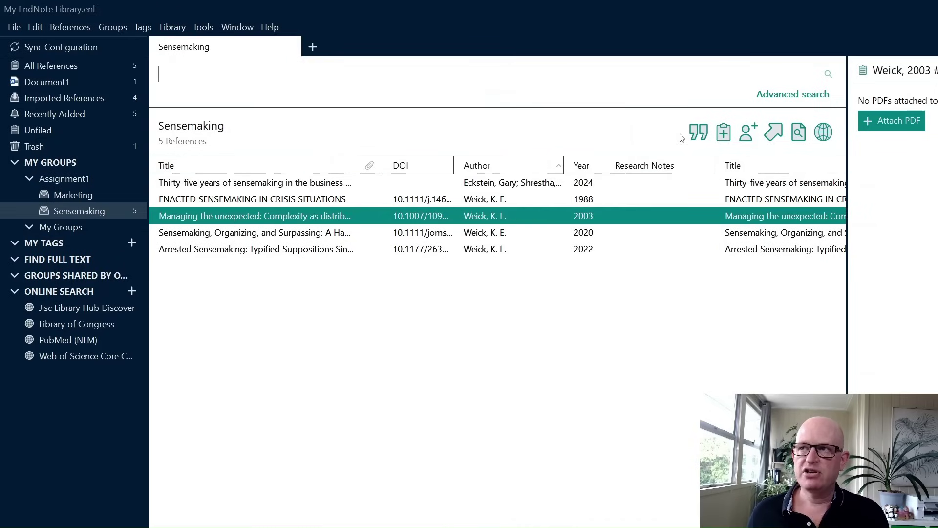
pyautogui.click(698, 131)
pyautogui.write('(Weick, 2003) Lorem Ipsum is simply dummy text of the printing and typesetting industry.')
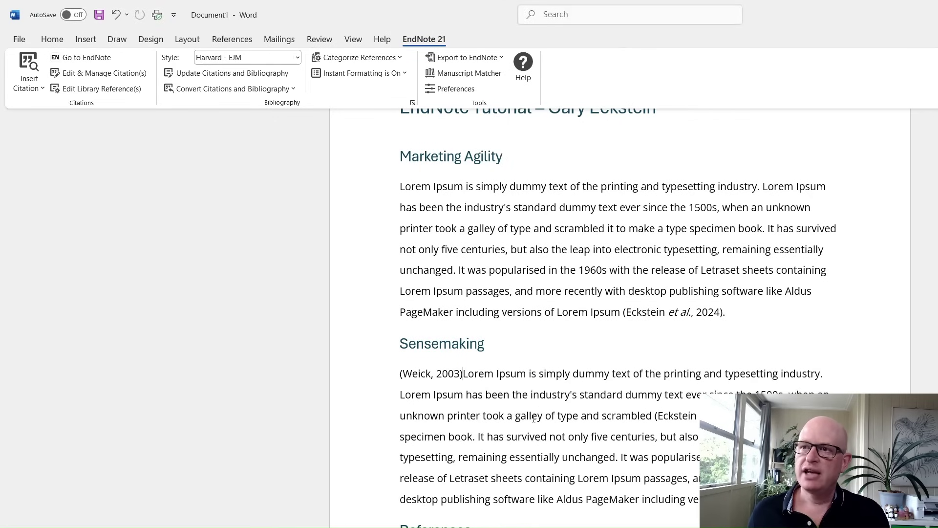
pyautogui.write('sa')
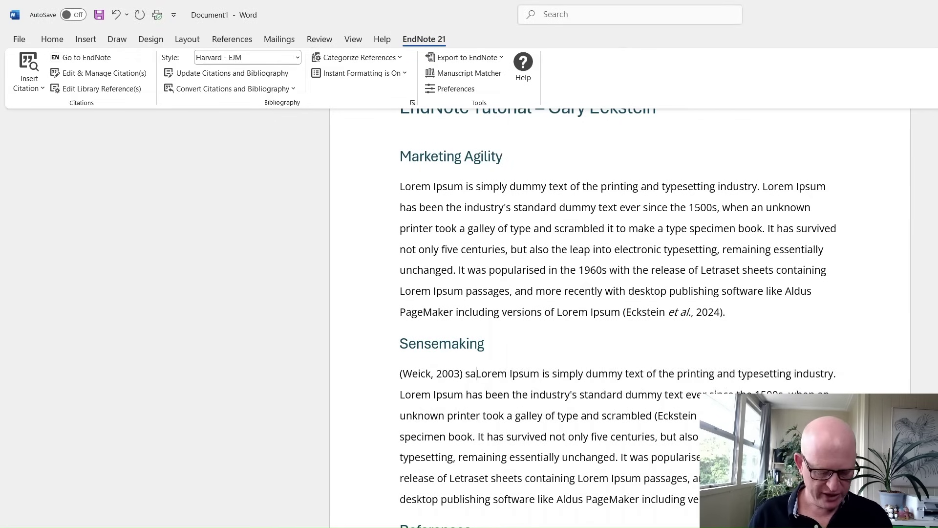
pyautogui.write('id')
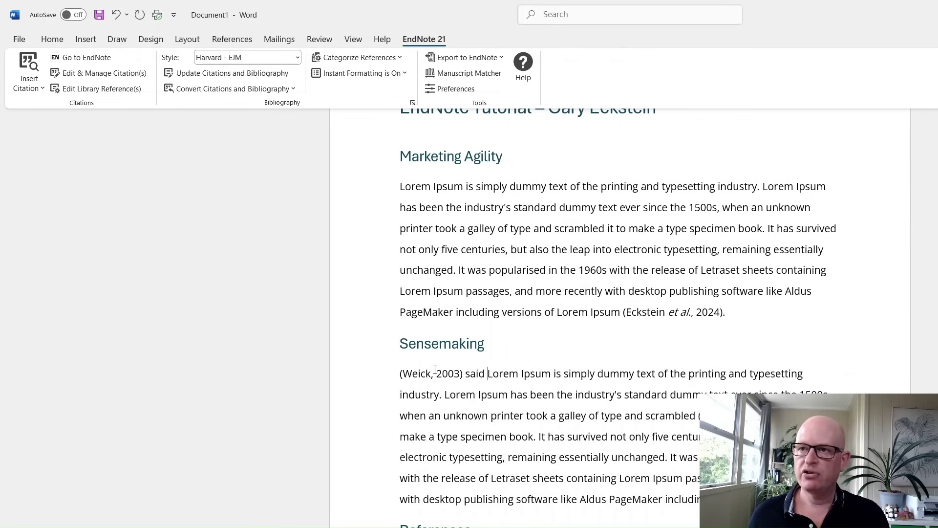
pyautogui.click(435, 370)
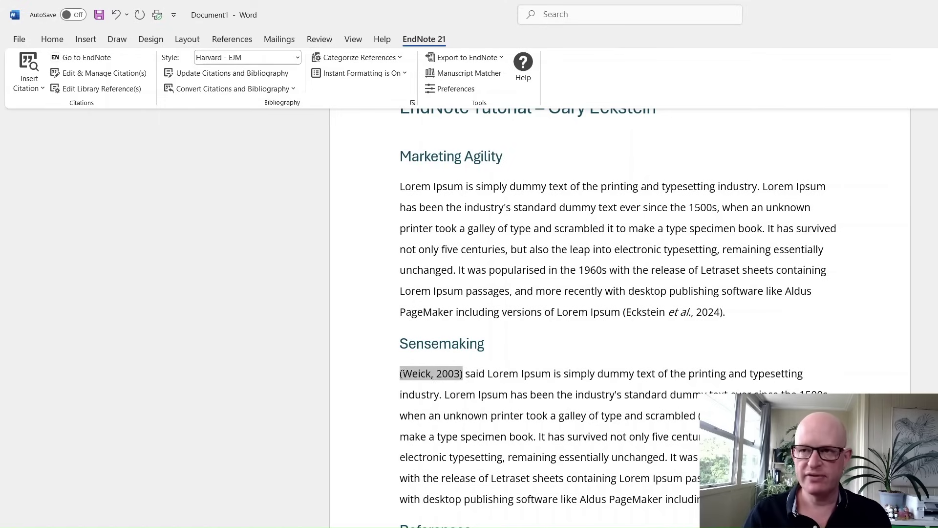
pyautogui.rightClick(450, 374)
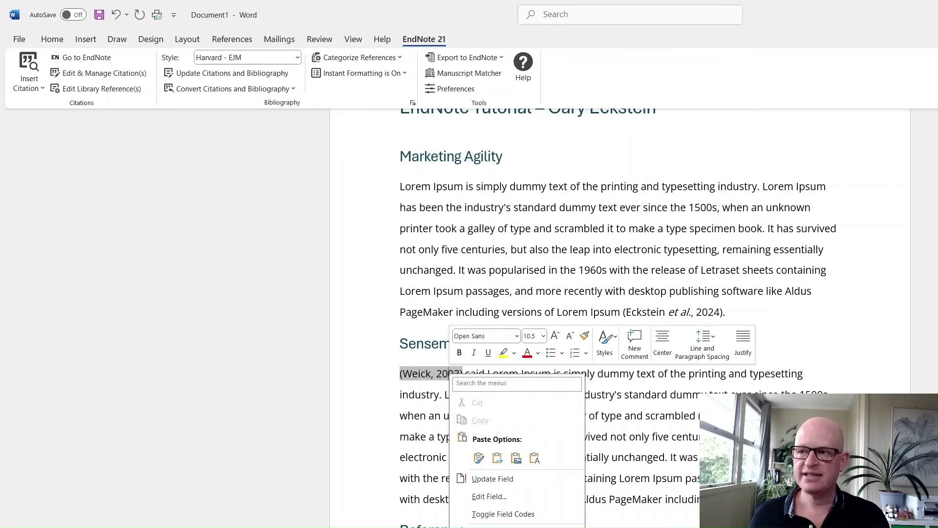
pyautogui.click(498, 523)
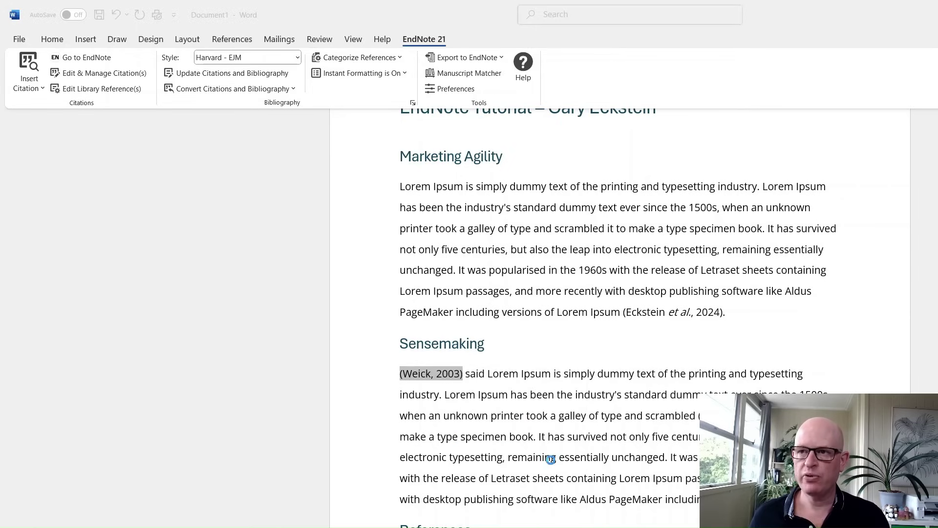
pyautogui.click(501, 374)
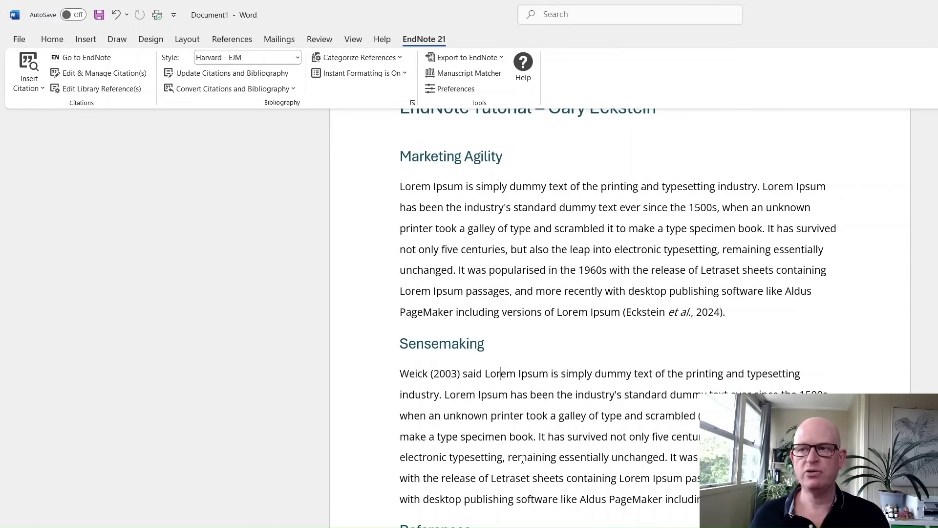
pyautogui.moveTo(397, 374); pyautogui.dragTo(459, 375)
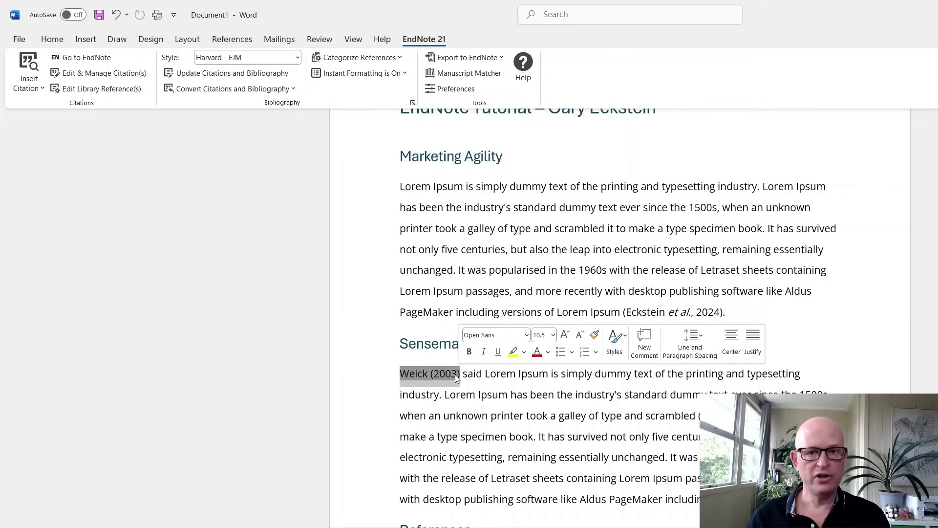
# - Enter page 125 in Edit & Manage Citations for the Weick (2003) citation
pyautogui.rightClick(445, 379)
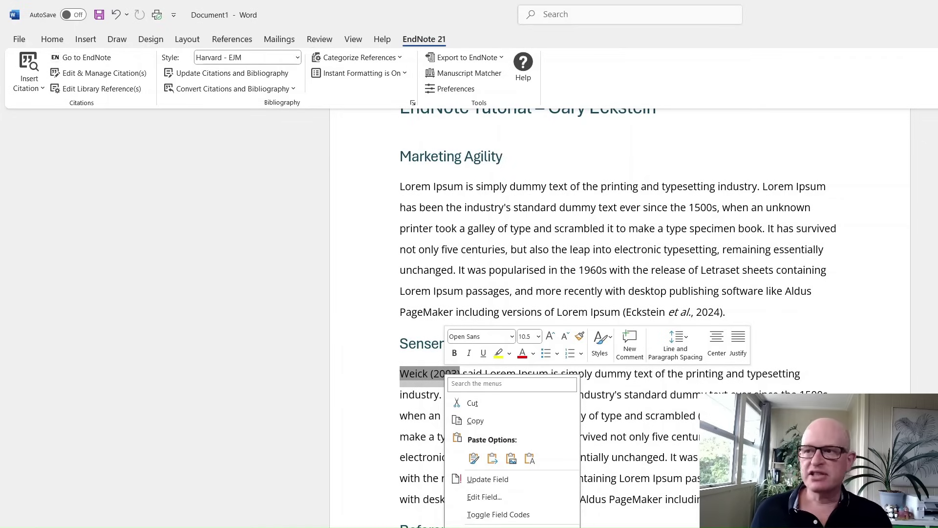
pyautogui.scroll(-3, 615, 315)
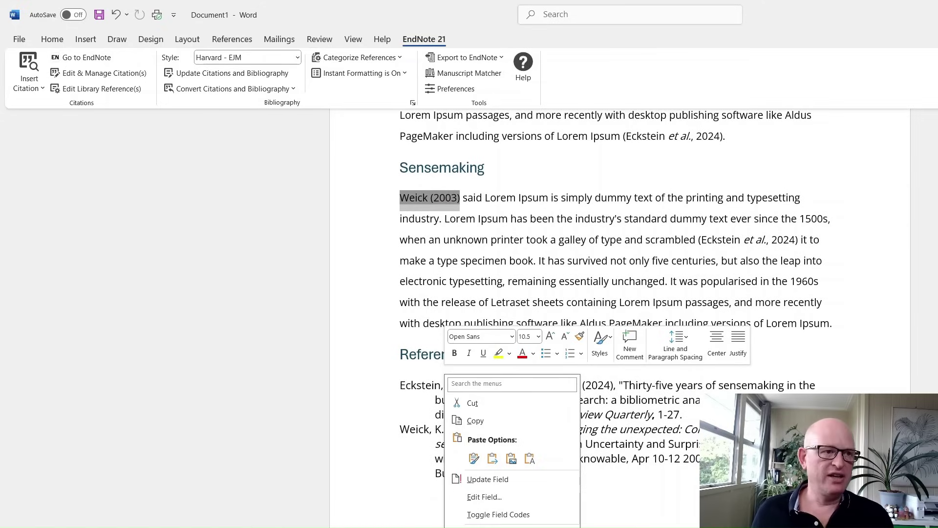
pyautogui.click(483, 496)
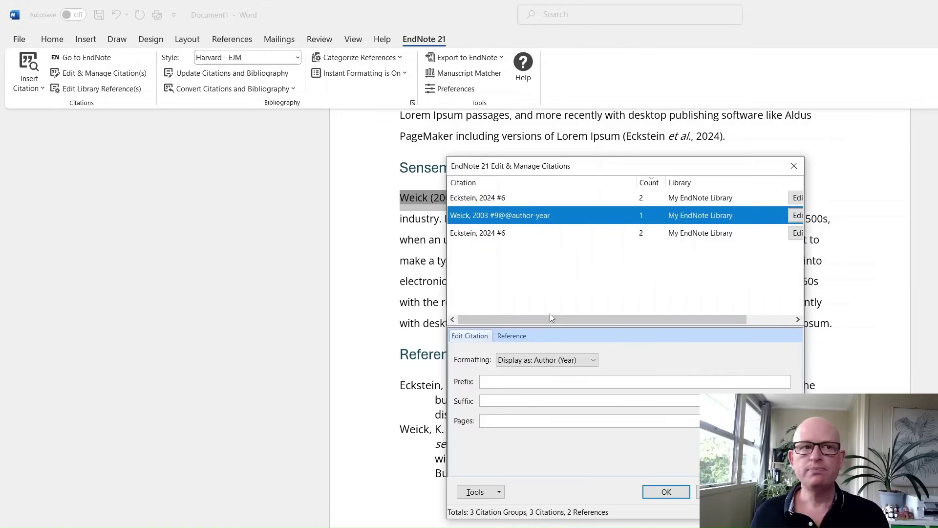
pyautogui.click(497, 417)
pyautogui.write('12')
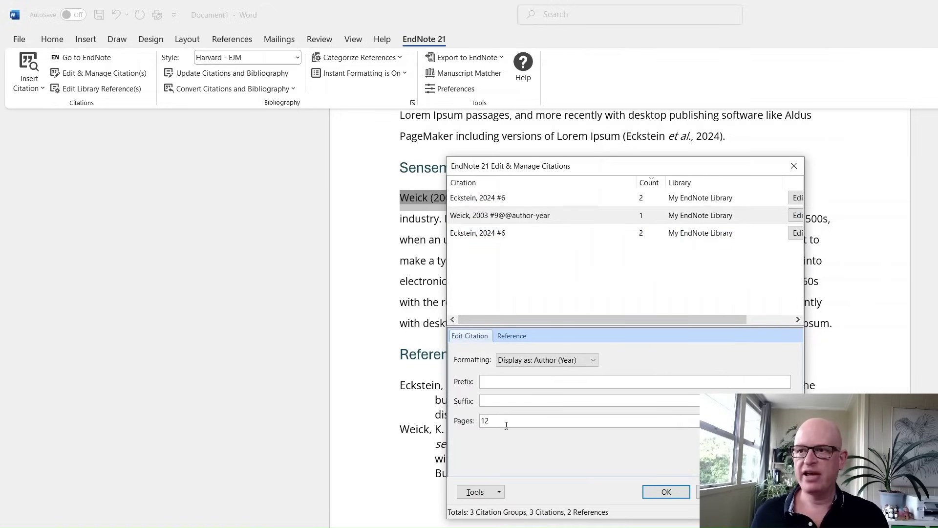
pyautogui.write('5')
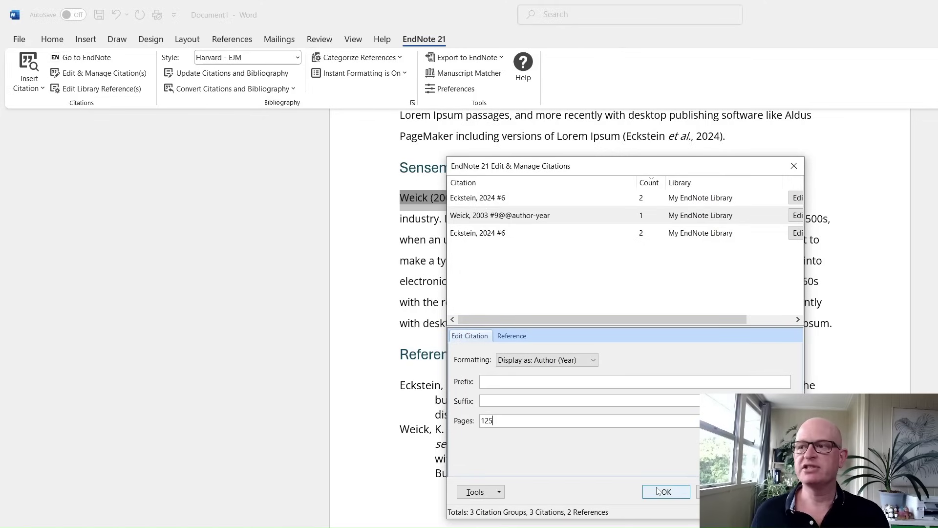
pyautogui.click(662, 491)
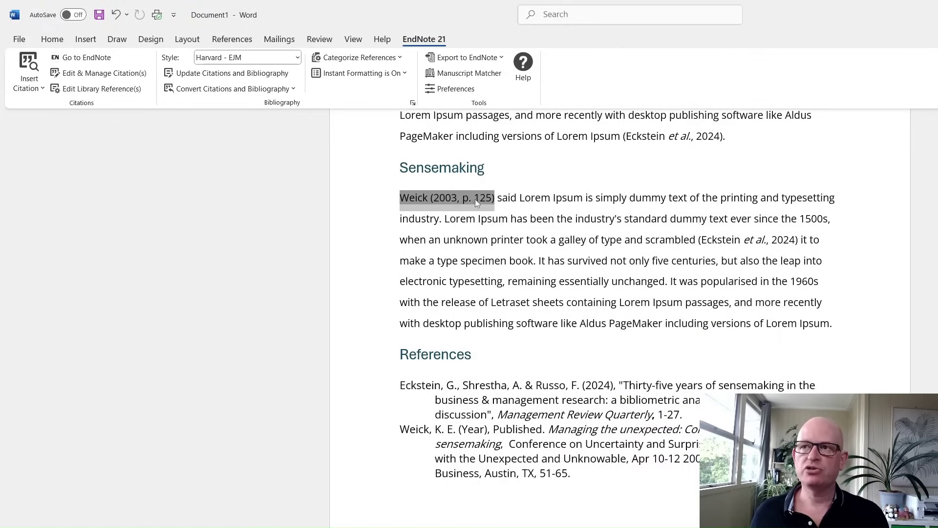
# - Deselect the Weick citation in Word and return to the EndNote library's Sensemaking group
pyautogui.click(528, 218)
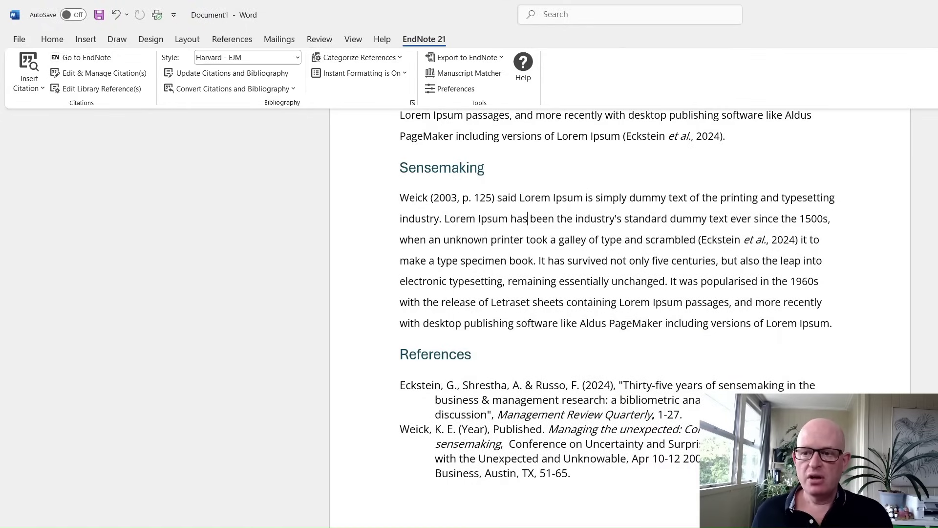
pyautogui.hotkey('alt', 'Tab')
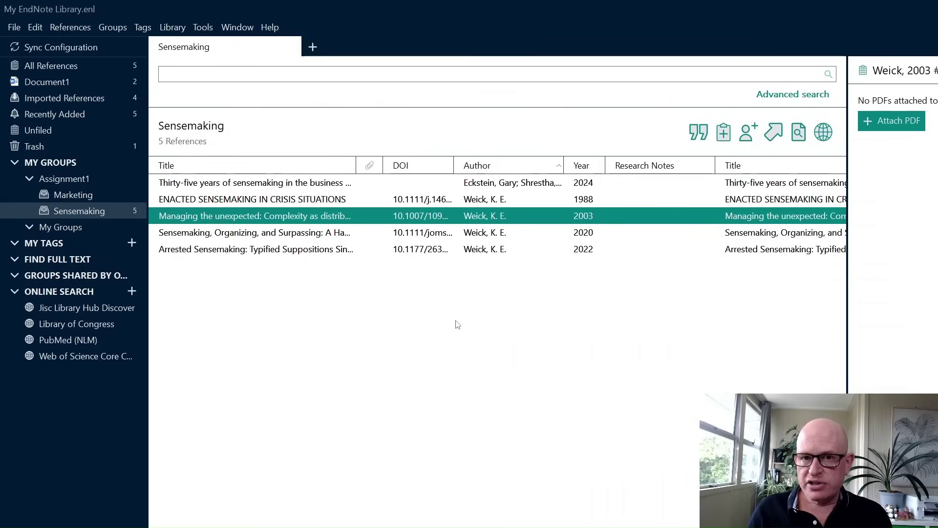